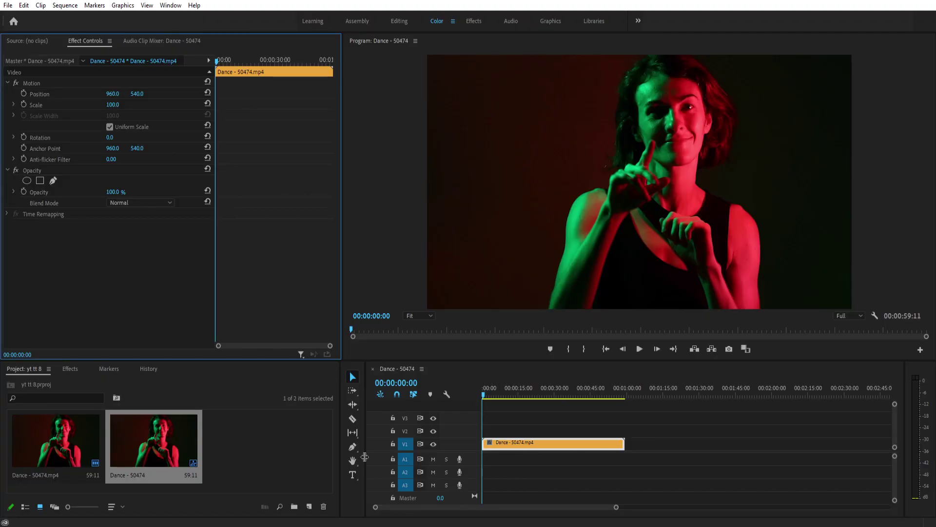
# Apply the Echo effect to the Dance - 50474 clip and play it to preview the trails.
pyautogui.click(70, 369)
pyautogui.click(29, 383)
pyautogui.write('e')
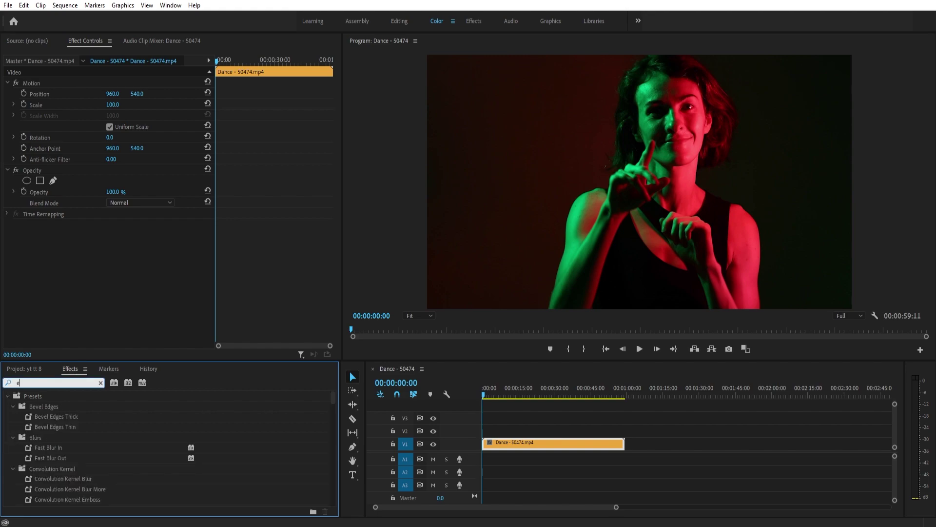
pyautogui.write('cho')
pyautogui.click(40, 490)
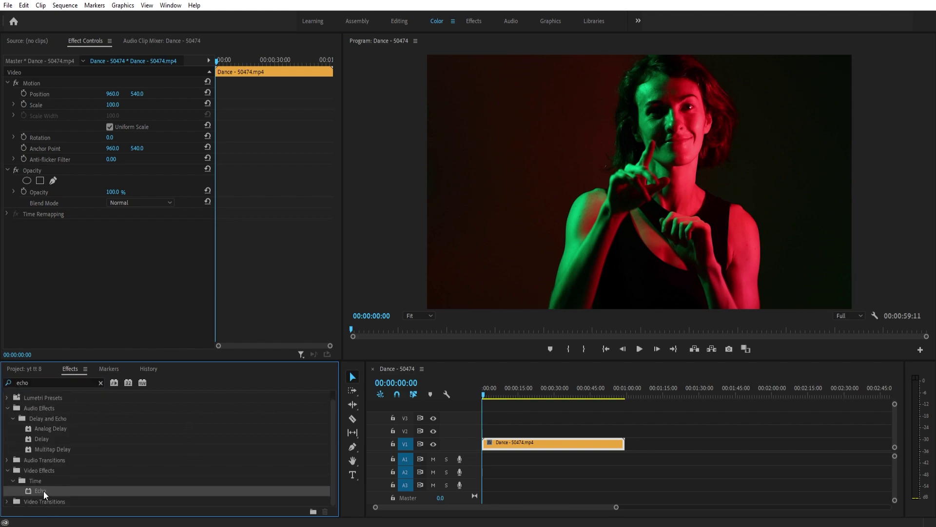
pyautogui.moveTo(43, 491); pyautogui.dragTo(502, 444)
pyautogui.press('space')
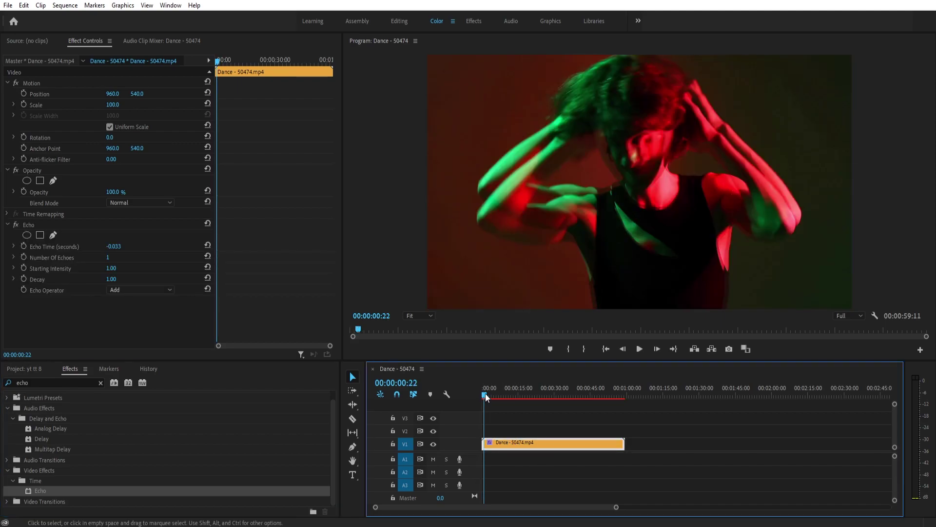
pyautogui.moveTo(487, 395); pyautogui.dragTo(492, 396)
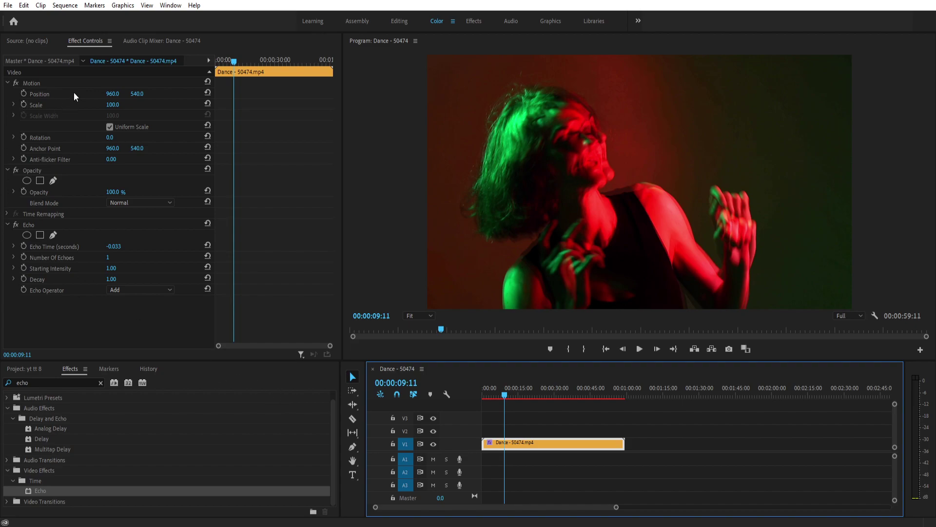
# Try the Echo operator as Add, then Blend, then Composite In Front.
pyautogui.click(36, 224)
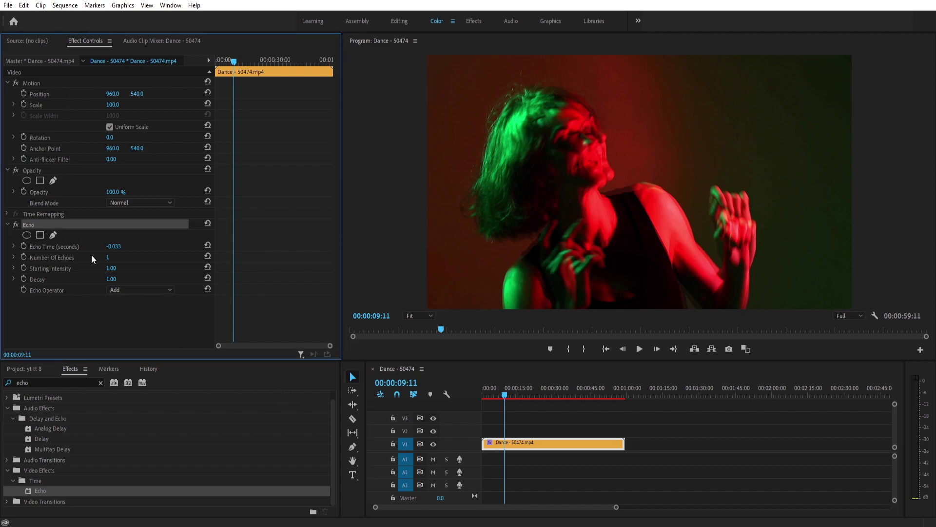
pyautogui.click(122, 290)
pyautogui.click(125, 300)
pyautogui.click(127, 290)
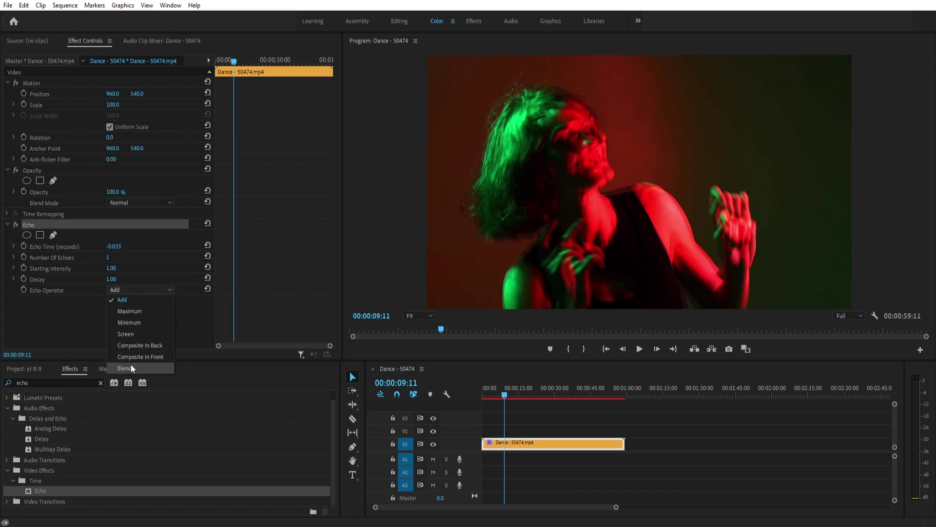
pyautogui.click(130, 365)
pyautogui.click(137, 291)
pyautogui.click(142, 356)
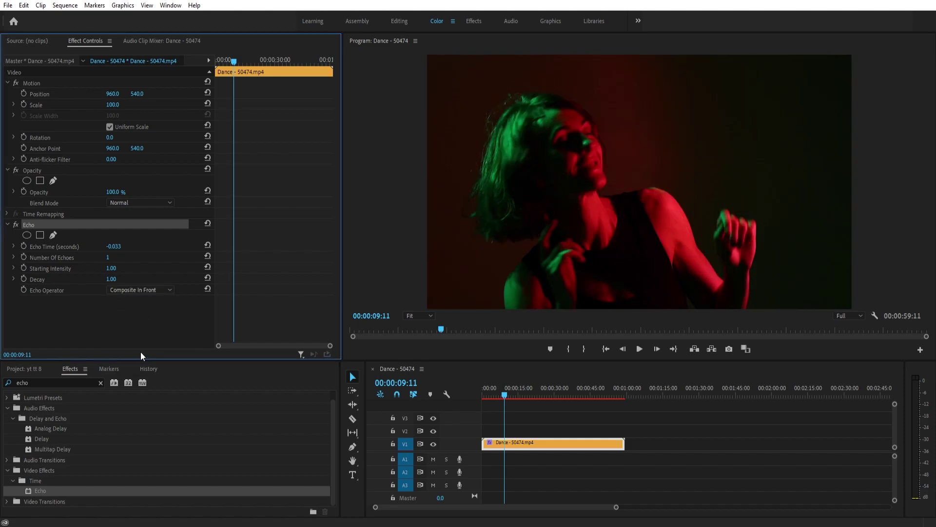
# Try Screen and Maximum as the Echo operator, then keep Minimum.
pyautogui.click(142, 289)
pyautogui.click(136, 334)
pyautogui.click(147, 290)
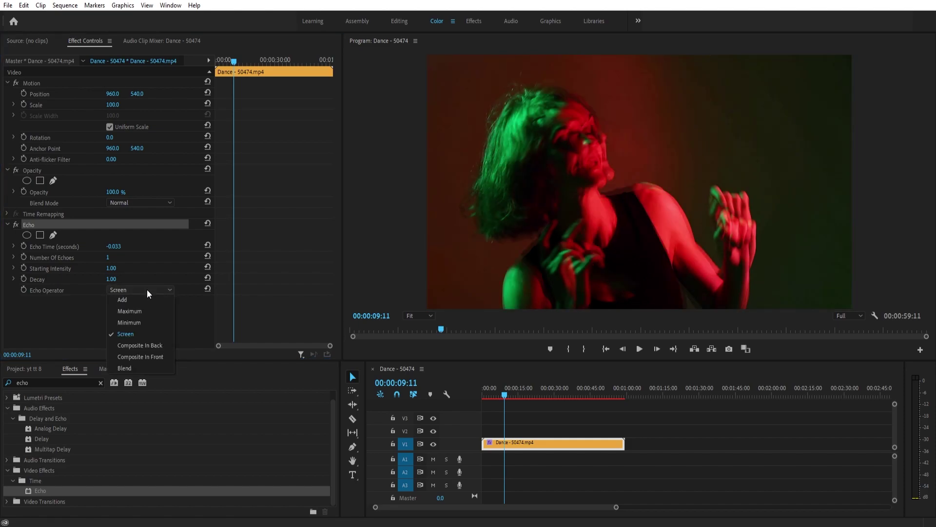
pyautogui.click(150, 318)
pyautogui.click(142, 290)
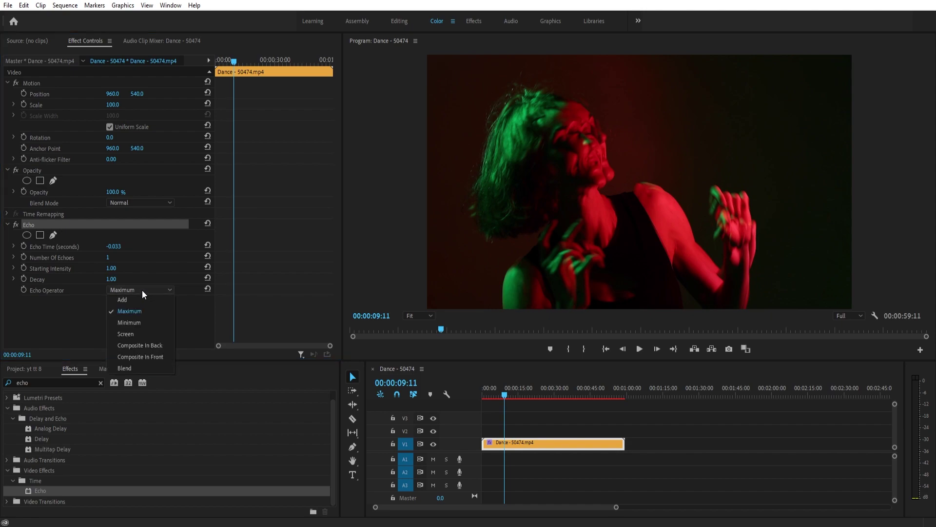
pyautogui.click(140, 318)
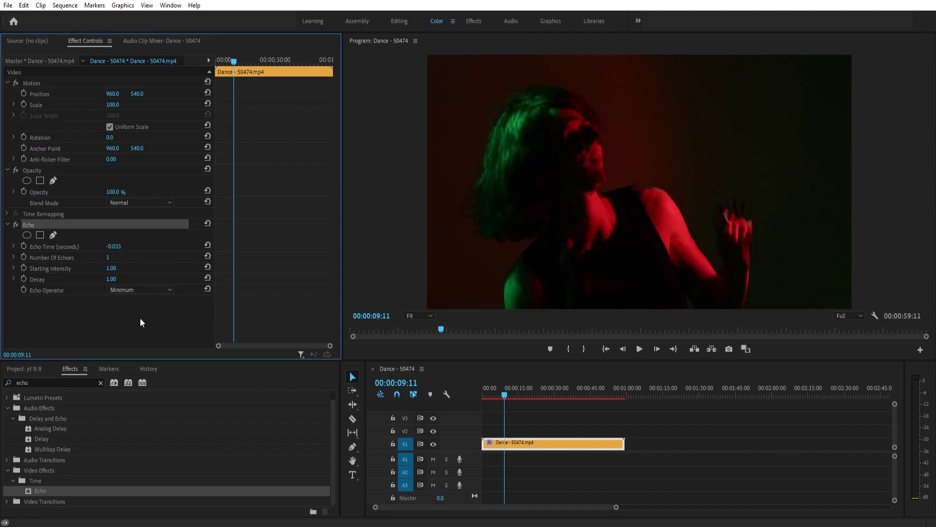
pyautogui.click(142, 292)
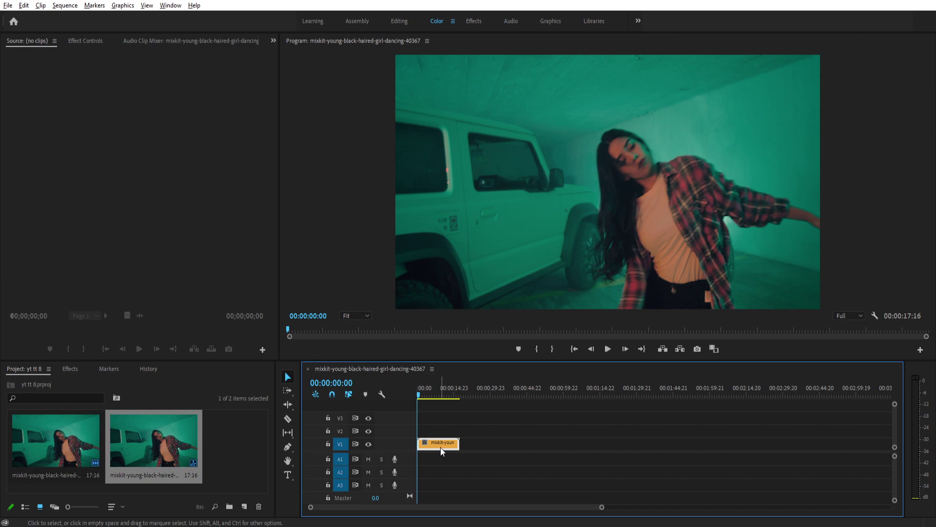
# Alt-drag a copy of the girl-dancing clip onto V2 and enter a speed of 90%.
pyautogui.moveTo(441, 447); pyautogui.dragTo(442, 434)
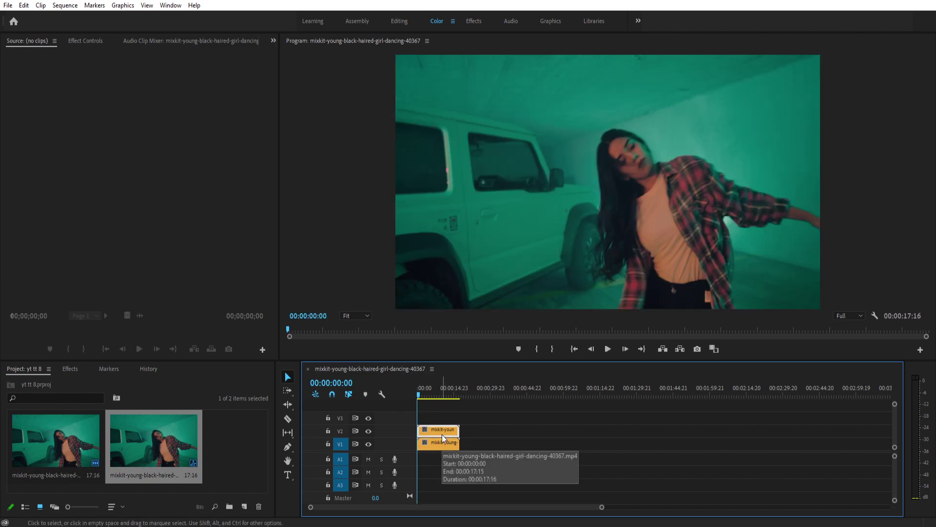
pyautogui.hotkey('ctrl', 'r')
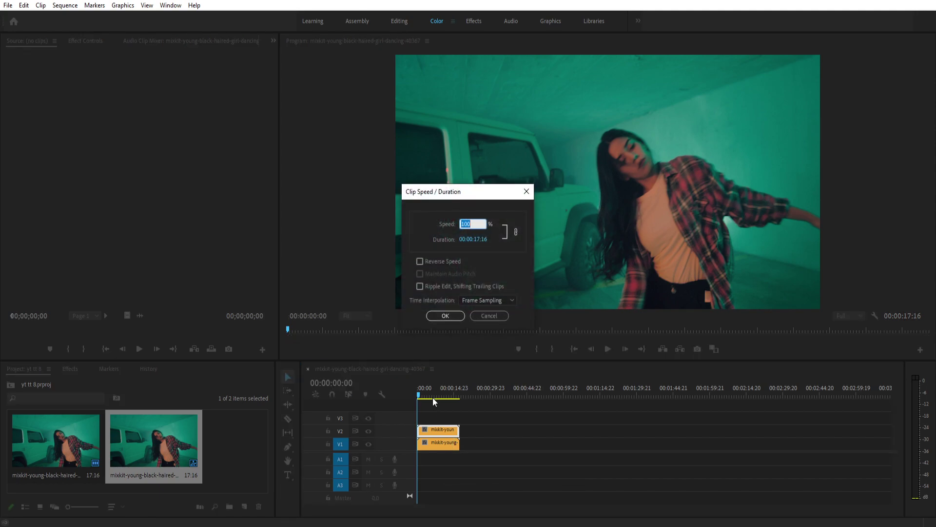
pyautogui.write('90')
# Confirm the 90% speed, set the copy's Opacity to 50, and preview the ghost.
pyautogui.press('Return')
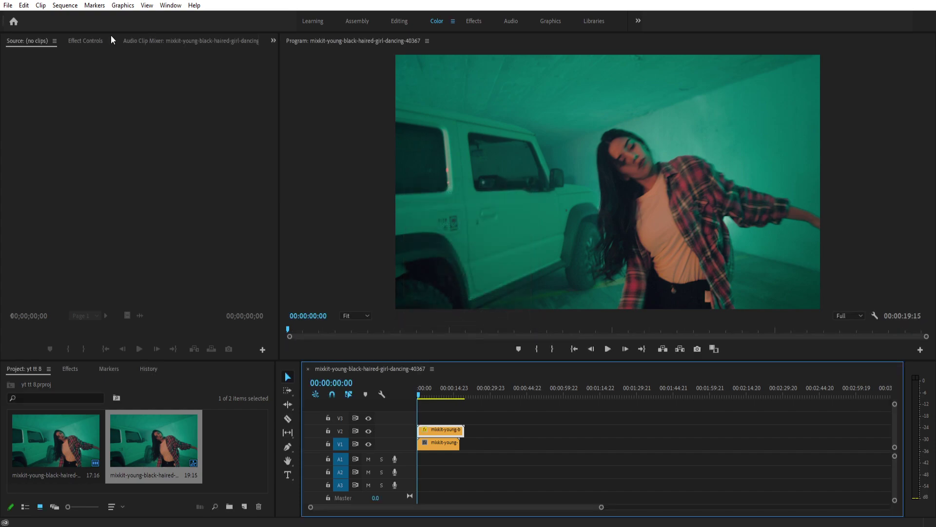
pyautogui.click(82, 40)
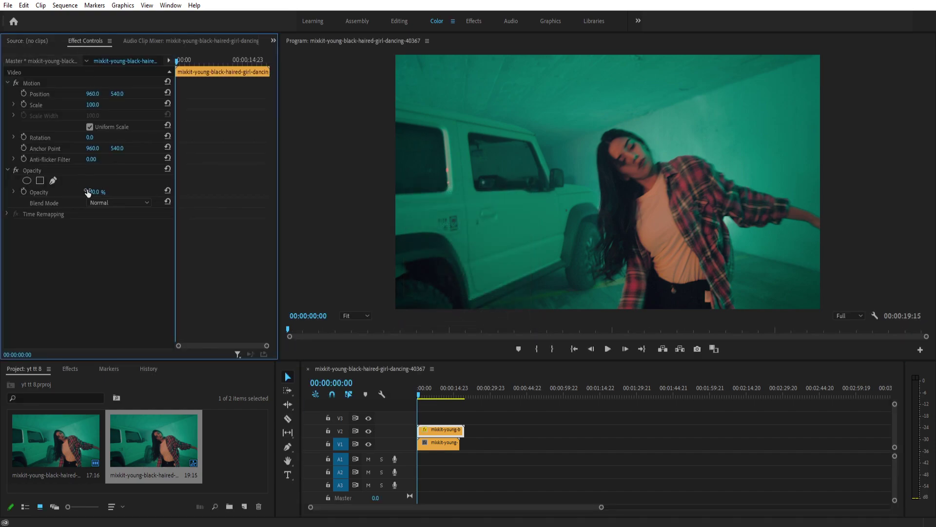
pyautogui.write('50')
pyautogui.press('Return')
pyautogui.press('space')
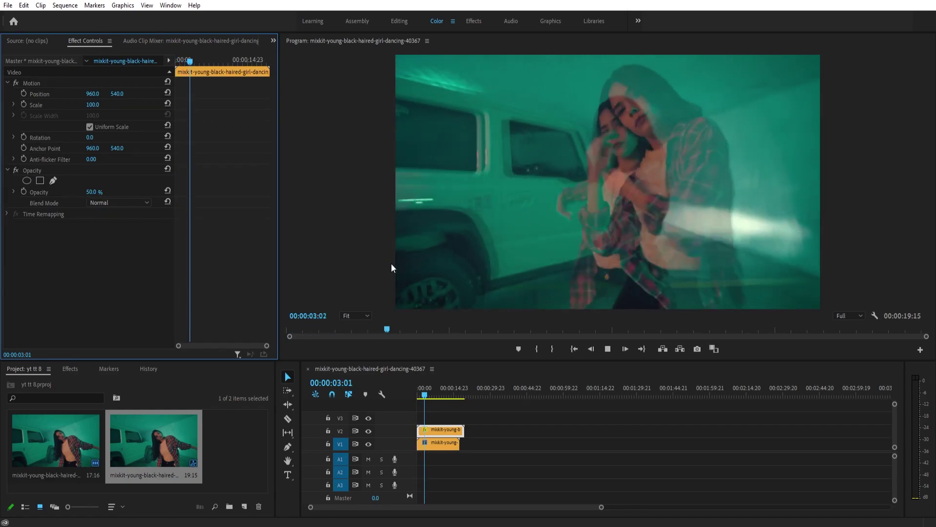
# Change the copy's speed to 95% and play back the adjusted ghosting.
pyautogui.hotkey('ctrl', 'r')
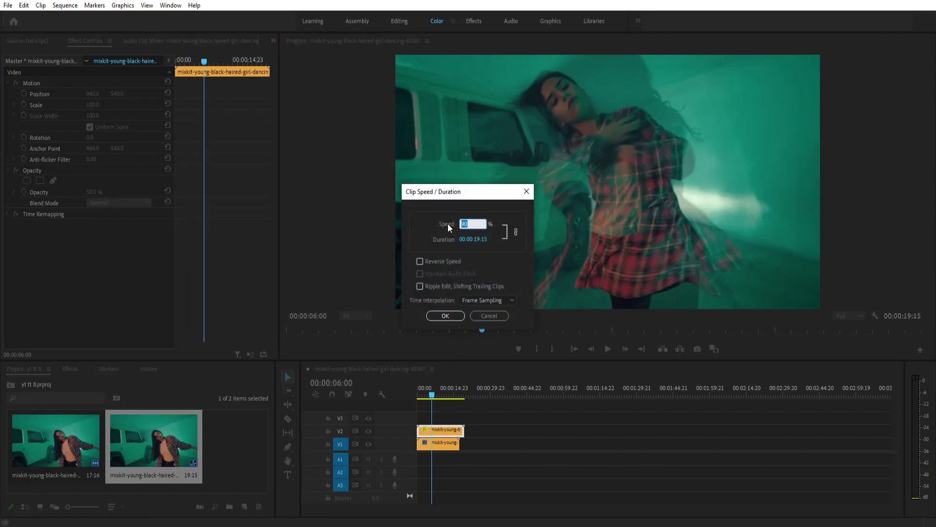
pyautogui.write('95')
pyautogui.press('Return')
pyautogui.press('space')
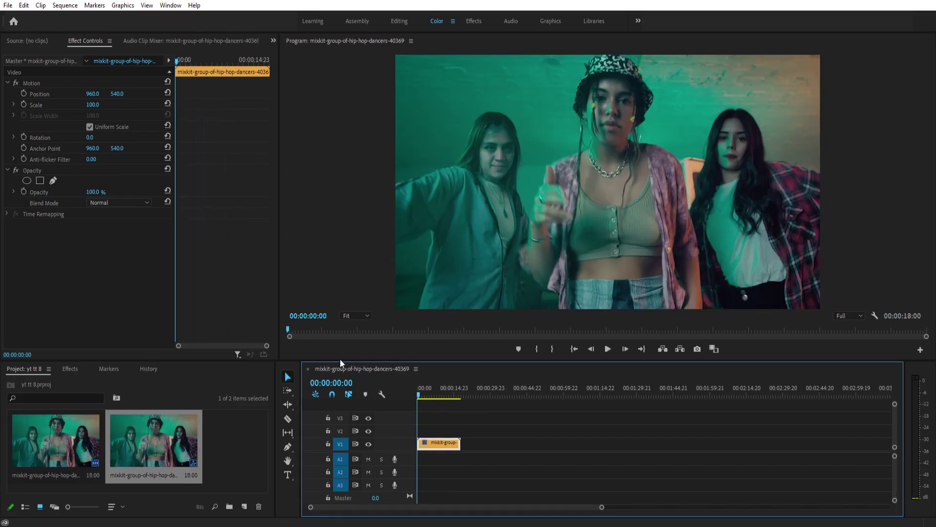
# Alt-drag the hip-hop clip up to V2 and drop the 'posterize' search result, Posterize Time, on the copy.
pyautogui.moveTo(440, 442); pyautogui.dragTo(440, 432)
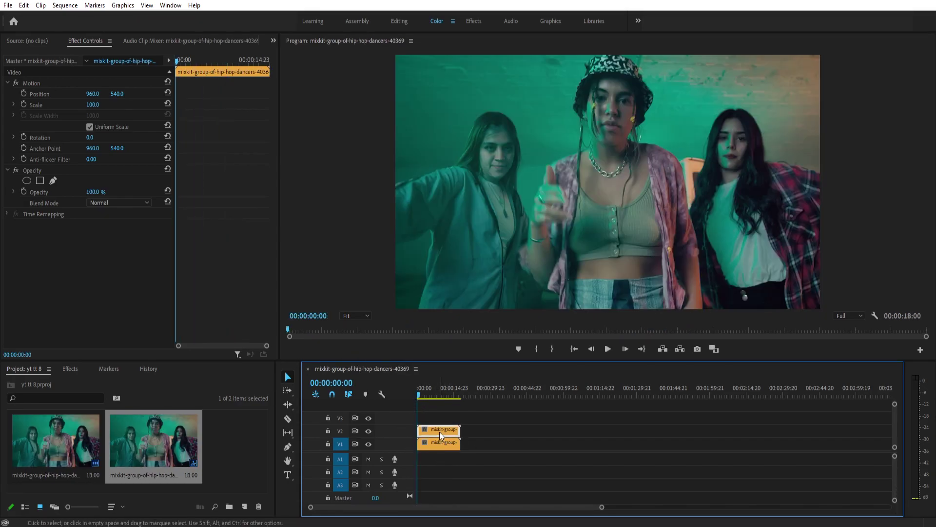
pyautogui.click(70, 369)
pyautogui.click(72, 384)
pyautogui.write('p')
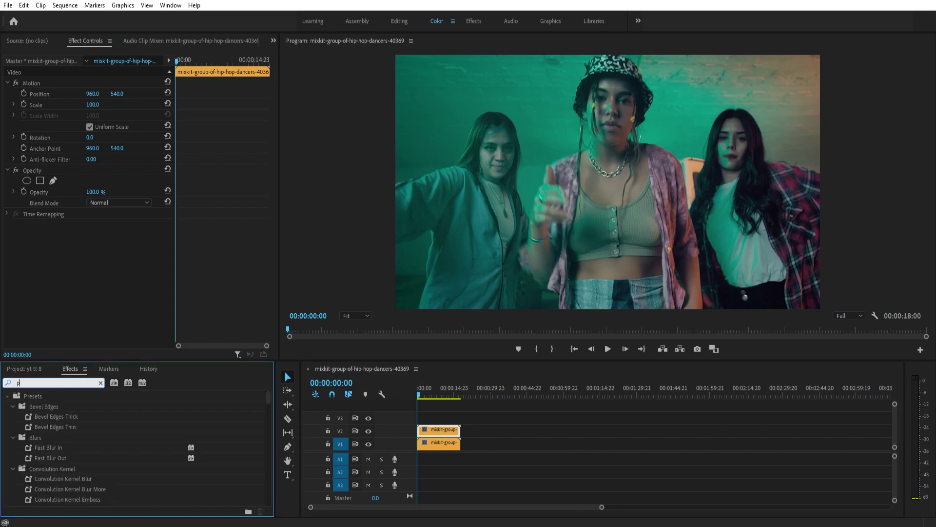
pyautogui.write('osterize')
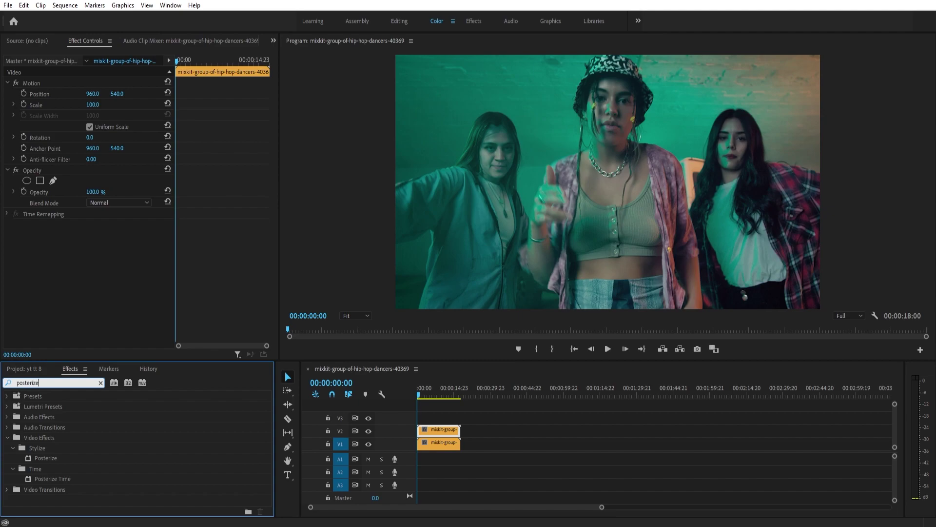
pyautogui.click(58, 480)
pyautogui.moveTo(59, 479); pyautogui.dragTo(447, 434)
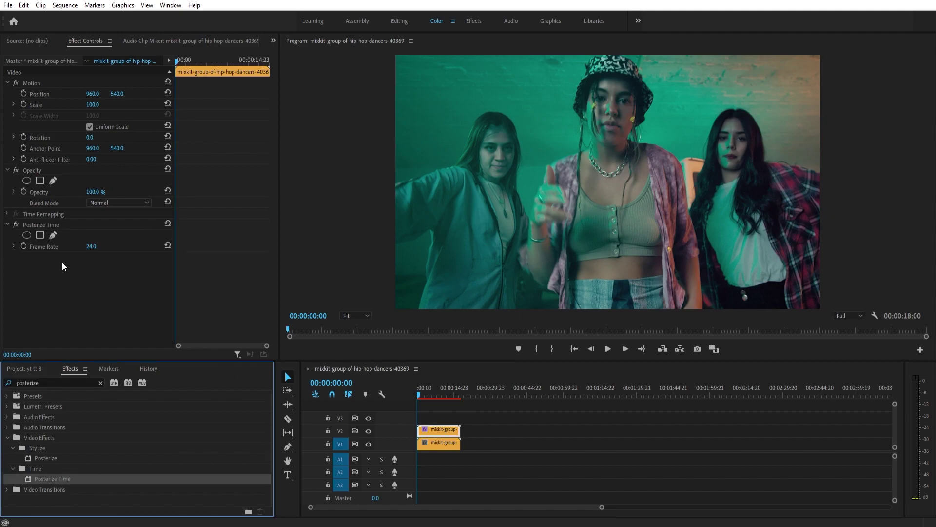
# Select the copy's Posterize Time effect and save the project with Ctrl+S.
pyautogui.click(95, 255)
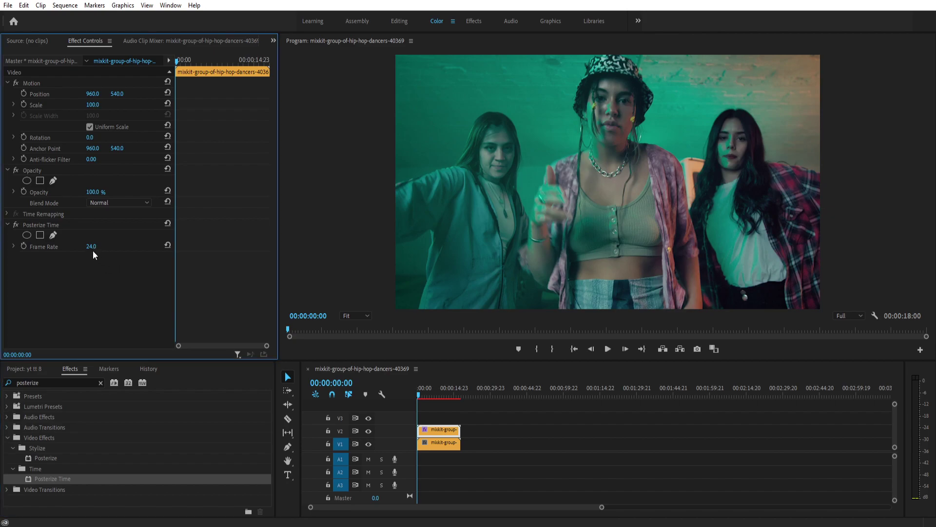
pyautogui.click(55, 225)
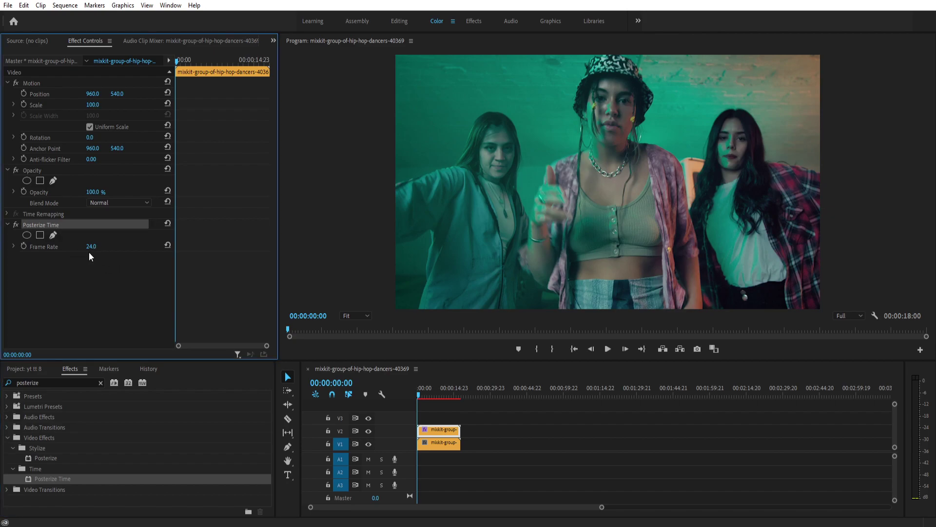
pyautogui.hotkey('ctrl', 's')
# Change the Posterize Time frame rate to 10 and play back the choppy copy.
pyautogui.click(99, 244)
pyautogui.write('10')
pyautogui.press('Return')
pyautogui.press('space')
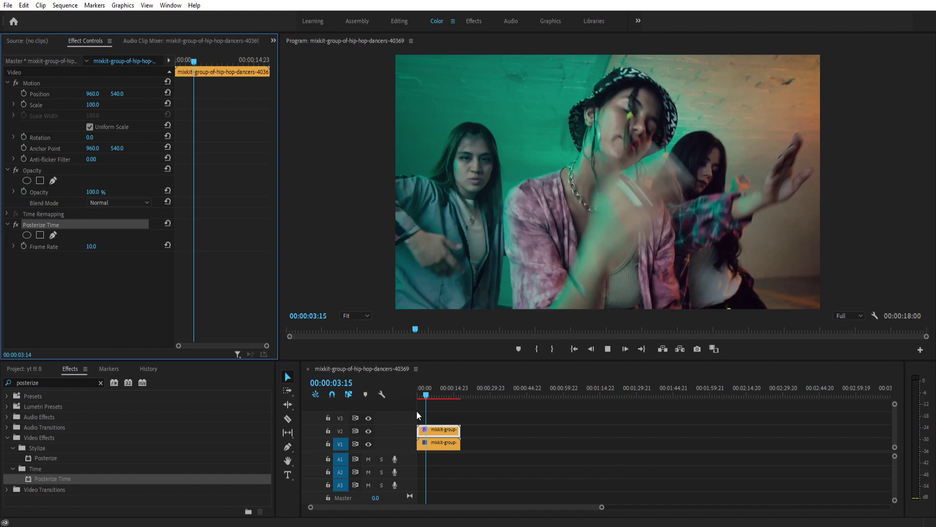
# Set the upper copy's Opacity blend mode to Screen and preview the brightened ghost.
pyautogui.click(421, 393)
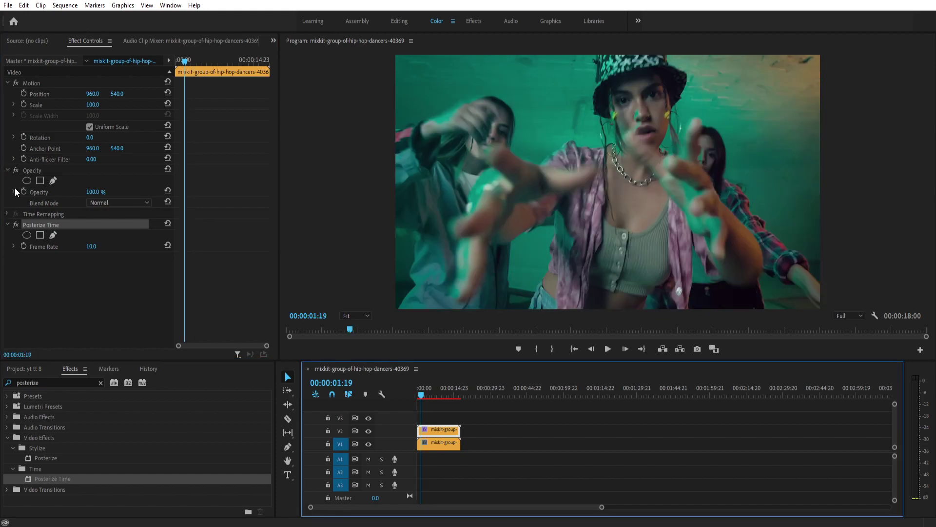
pyautogui.click(126, 201)
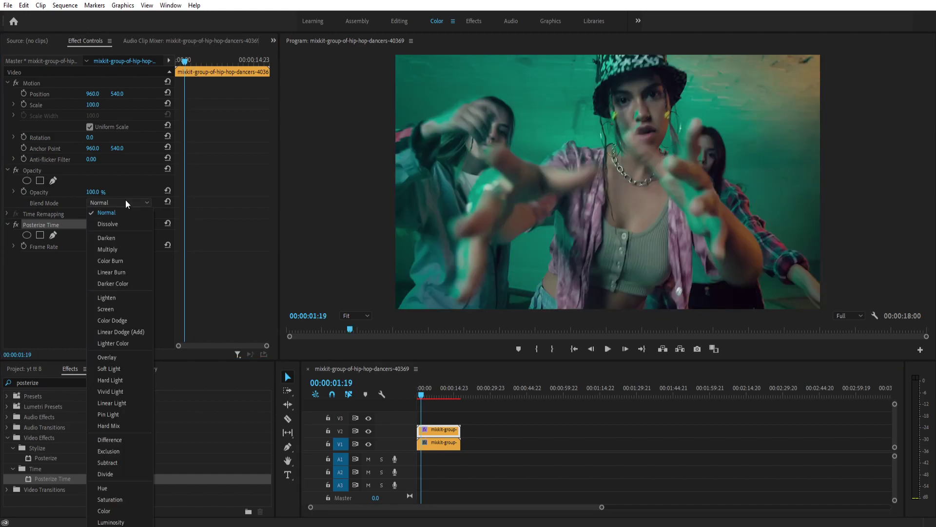
pyautogui.click(122, 313)
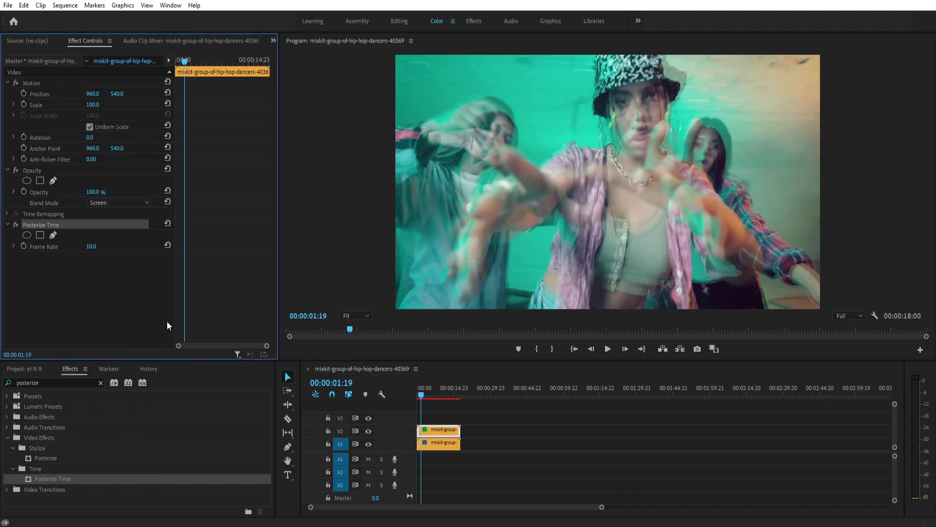
pyautogui.press('space')
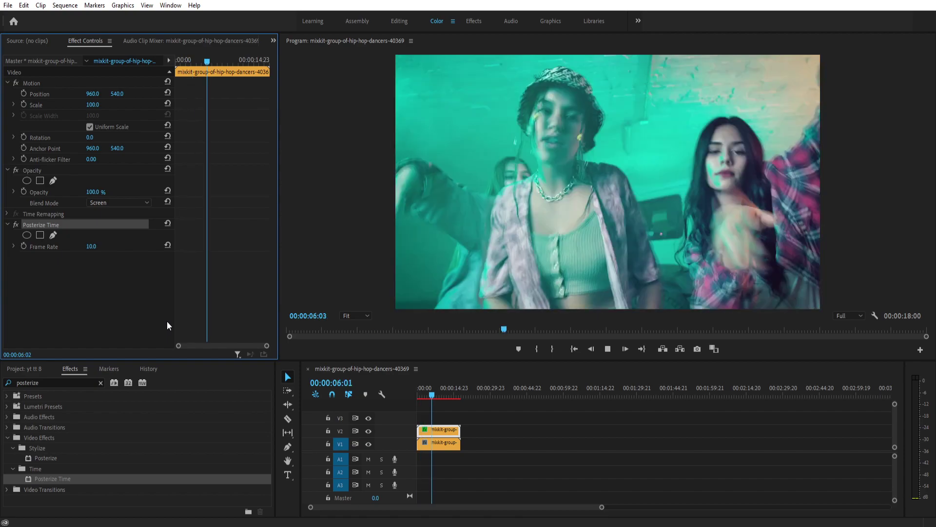
pyautogui.press('space')
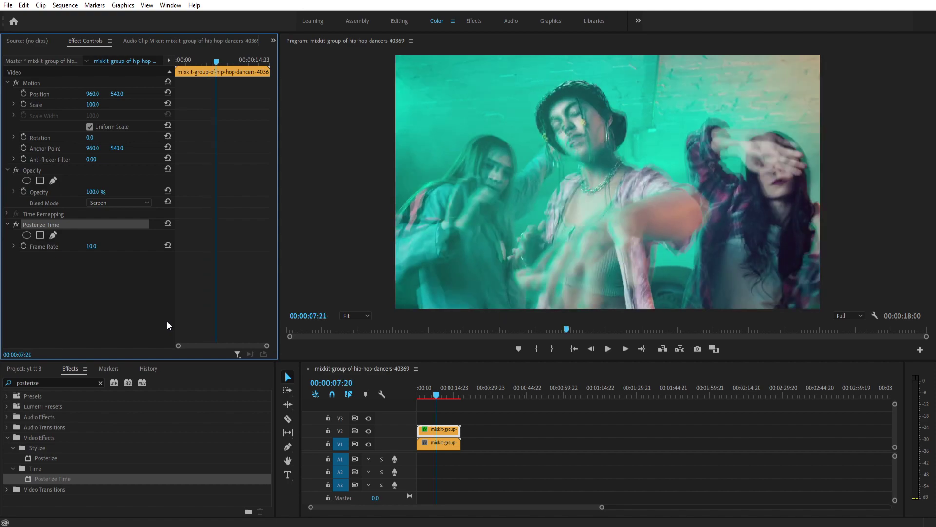